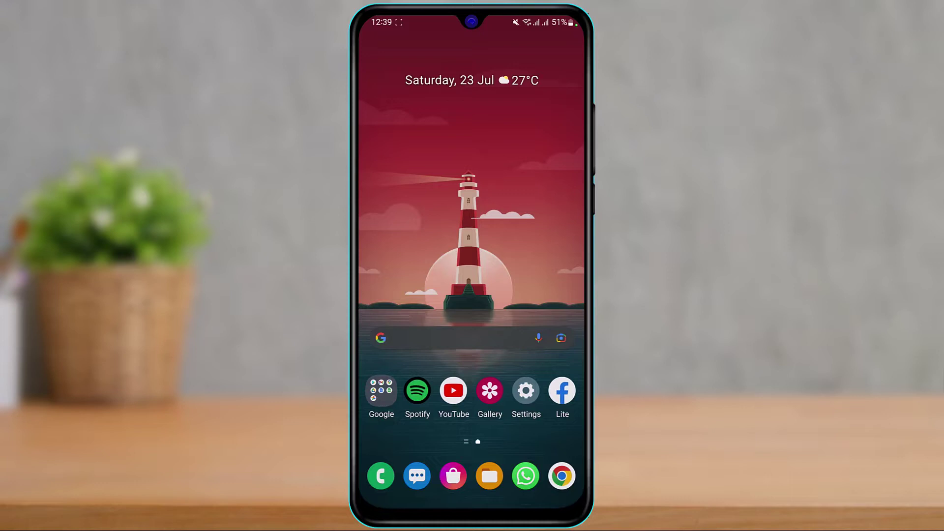
- Launch the YouTube app from the home screen
click(453, 391)
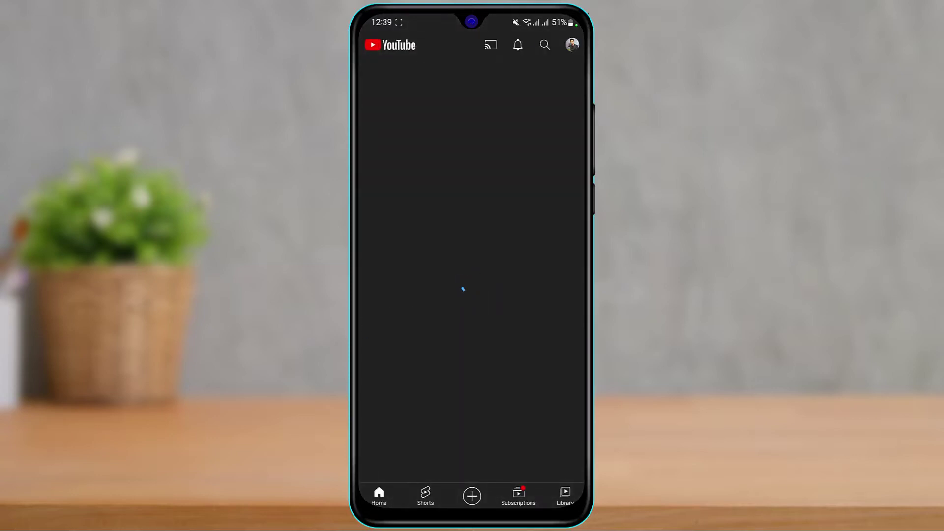
scroll(530, 465, down, 5)
scroll(529, 465, down, 5)
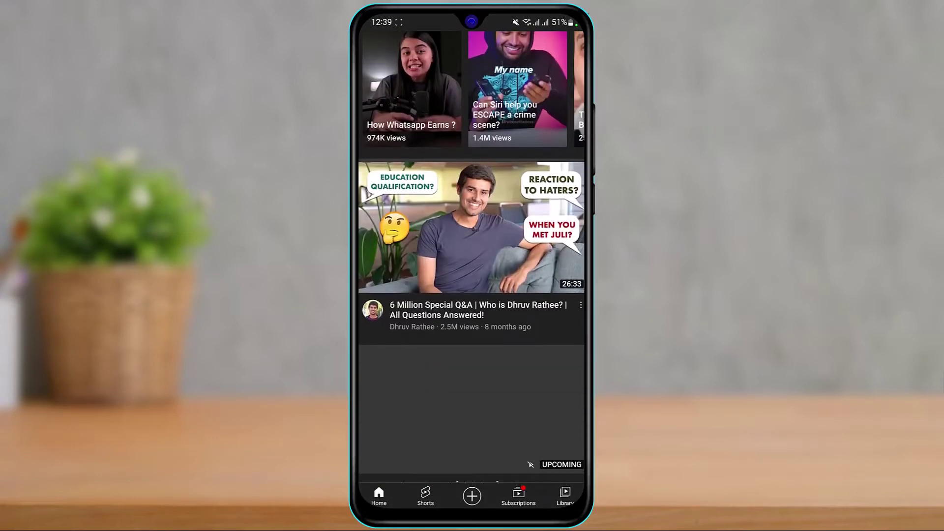
scroll(530, 465, down, 2)
scroll(473, 159, down, 5)
scroll(472, 160, down, 5)
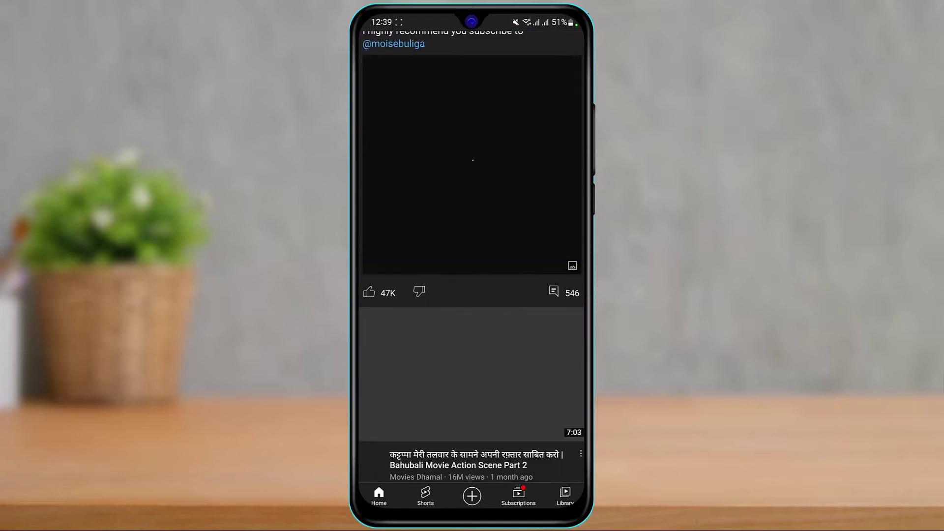
scroll(472, 159, down, 5)
scroll(473, 159, down, 5)
scroll(473, 160, down, 2)
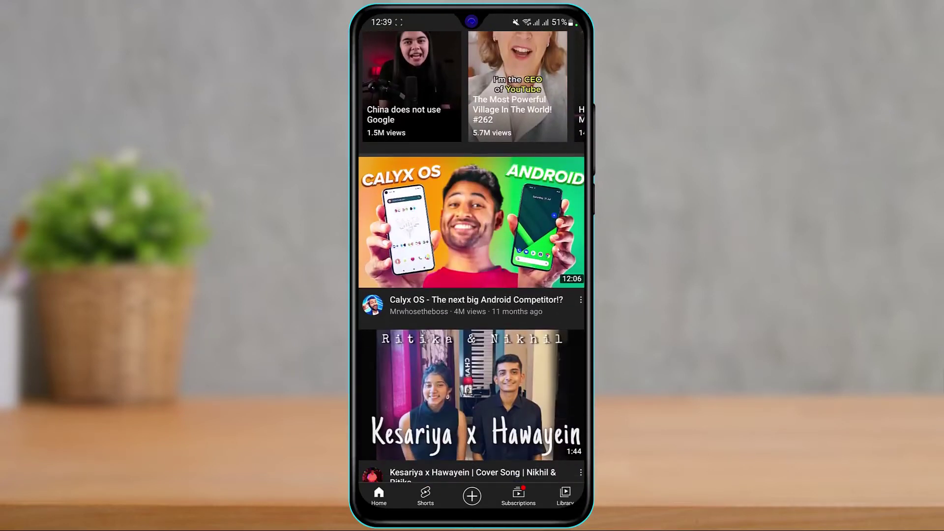
scroll(473, 160, down, 1)
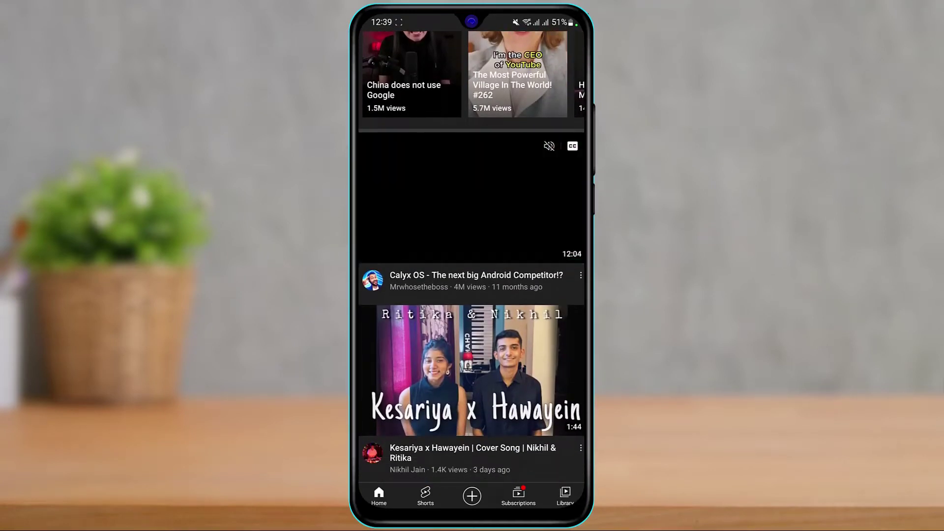
scroll(473, 295, up, 5)
scroll(473, 295, up, 10)
scroll(472, 295, up, 1)
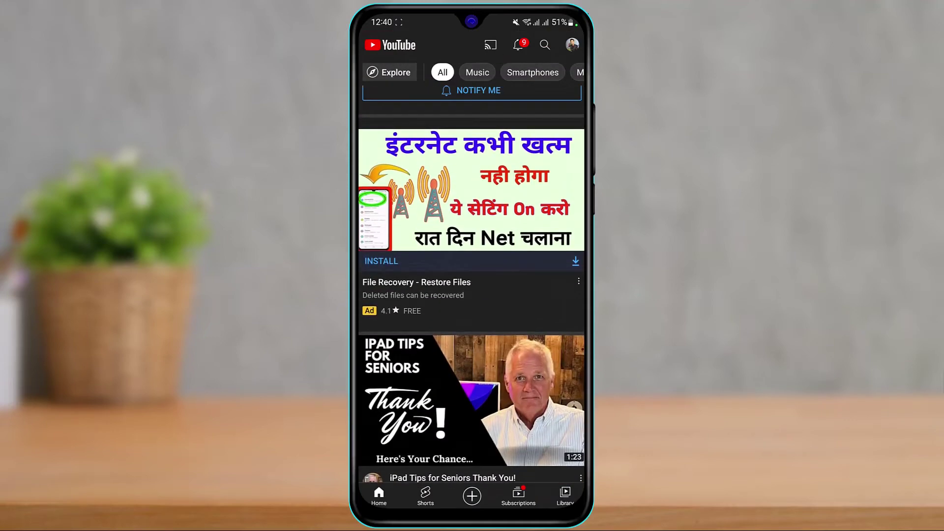
scroll(472, 295, down, 10)
scroll(472, 295, down, 5)
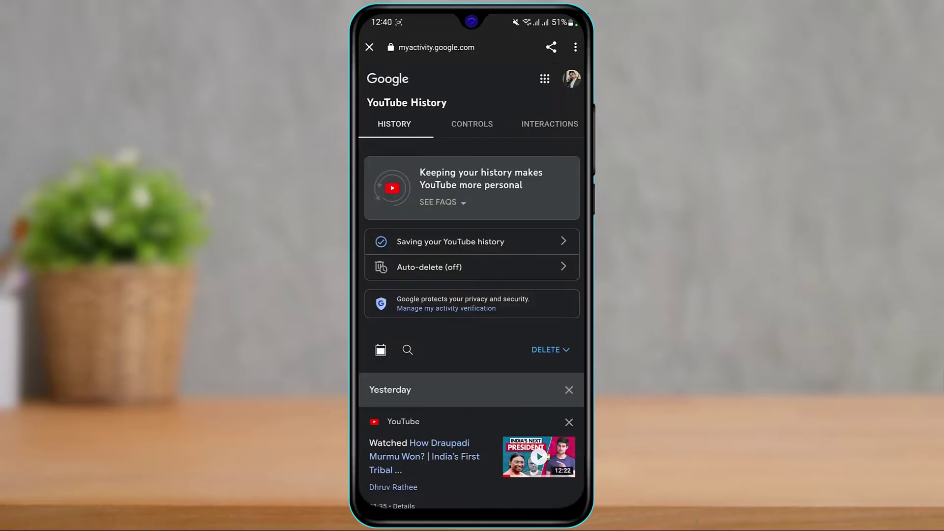
scroll(532, 448, down, 5)
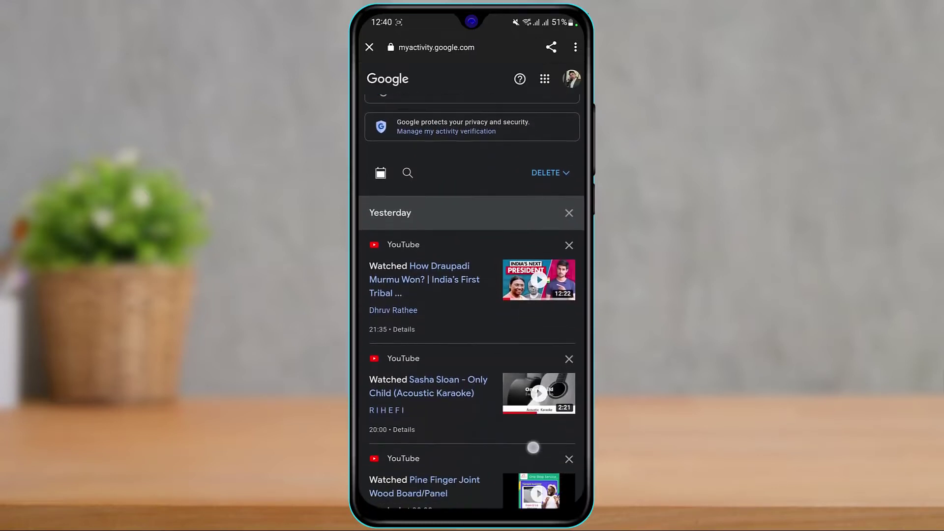
scroll(533, 448, up, 1)
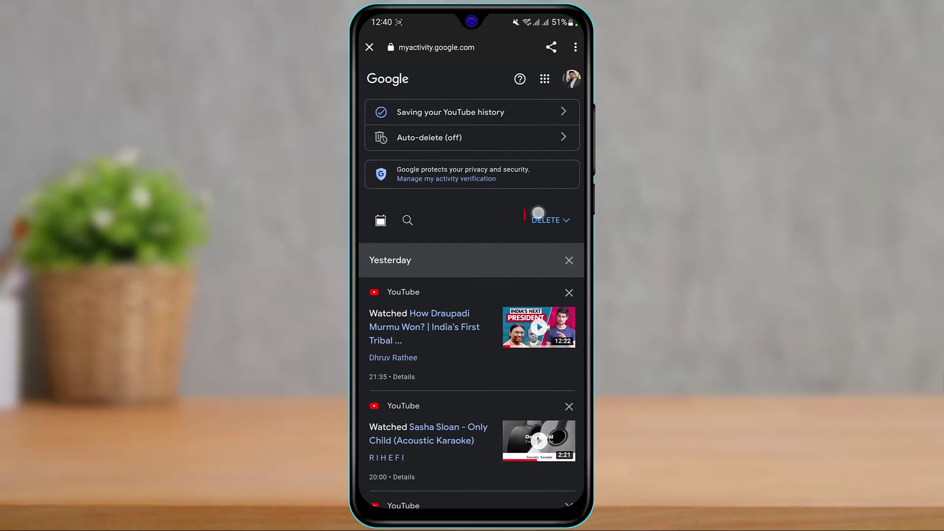
- Choose Delete › Delete all time for the YouTube watch history
drag(539, 214, 549, 238)
click(550, 226)
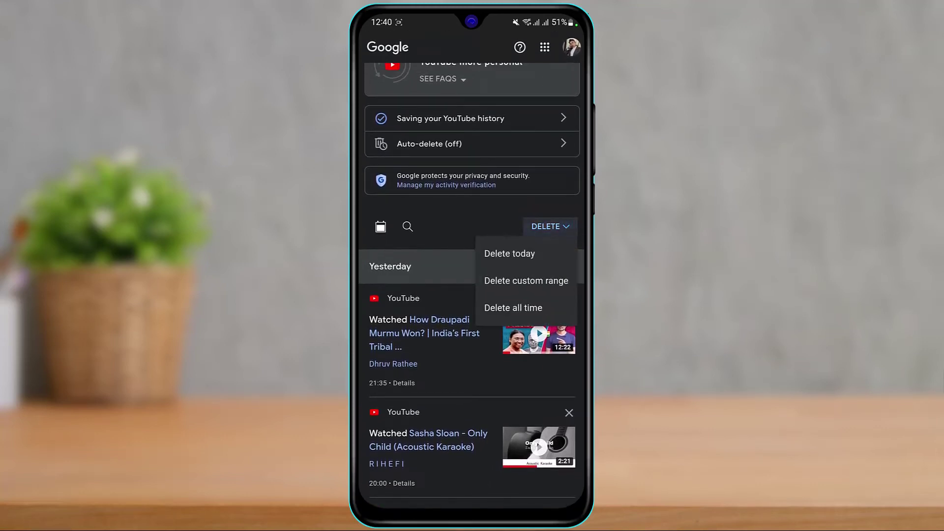
mouse_move(491, 261)
mouse_down()
mouse_move(543, 255)
mouse_move(540, 285)
mouse_move(497, 268)
mouse_move(499, 297)
mouse_move(542, 283)
mouse_up()
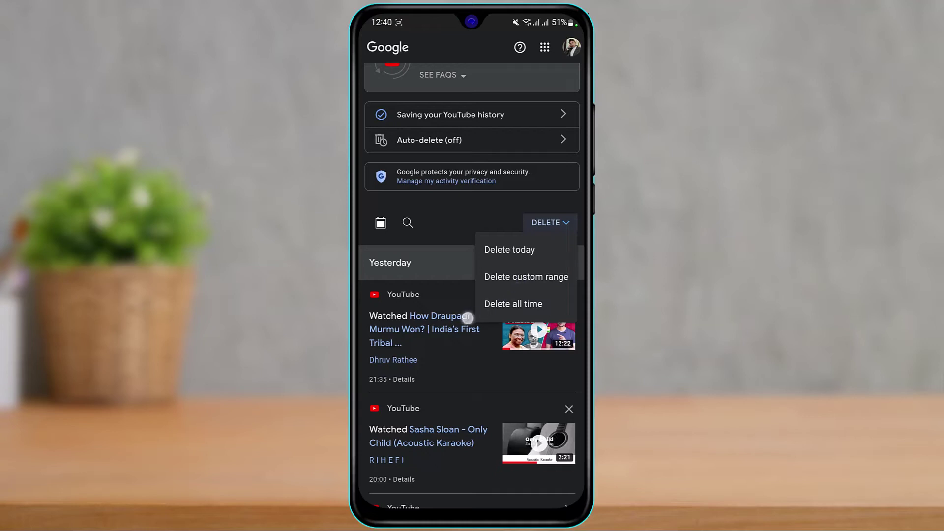
click(533, 307)
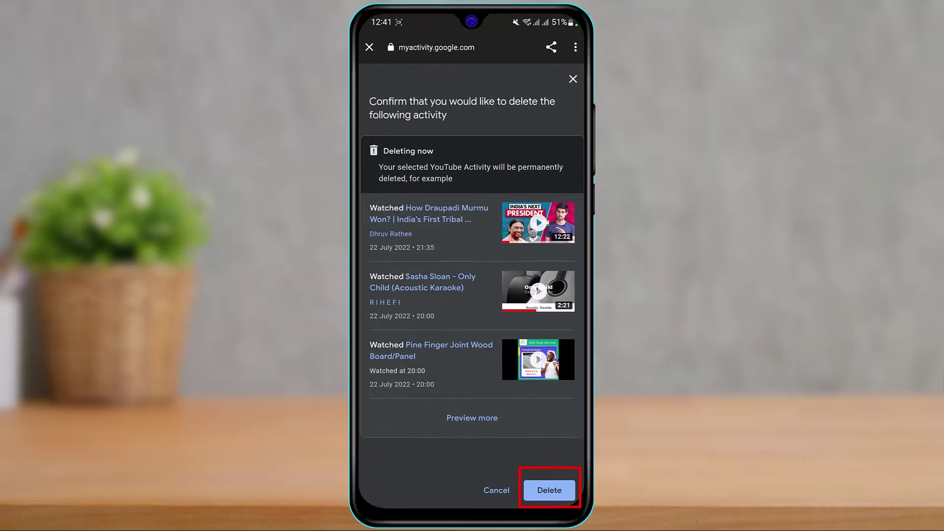
- Confirm permanent deletion of the previewed YouTube watch history
click(550, 491)
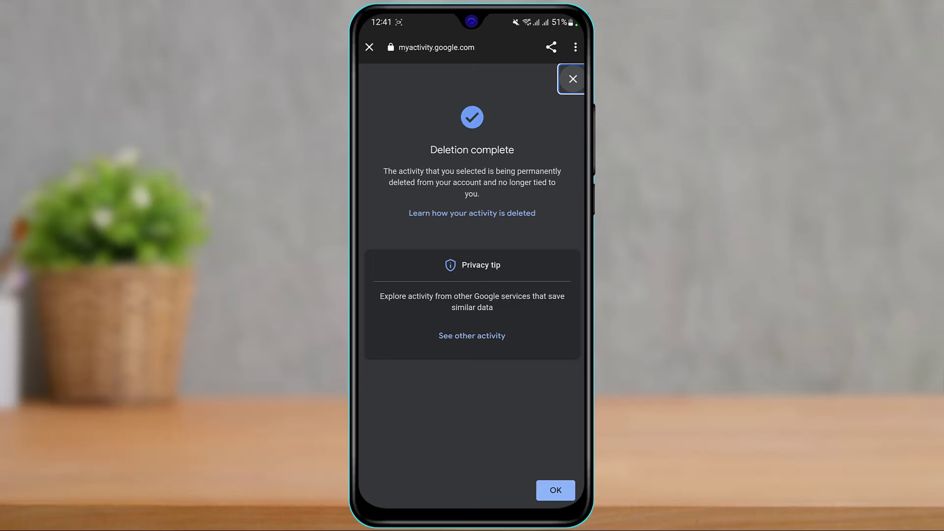
- Dismiss the Deletion complete notice, then swipe to recent apps to return to YouTube
click(564, 496)
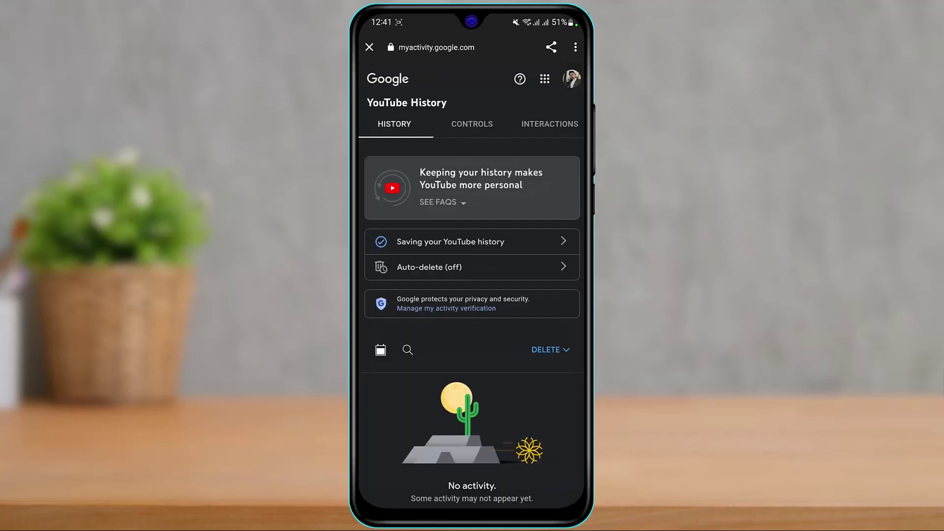
drag(473, 507, 472, 332)
drag(472, 508, 472, 332)
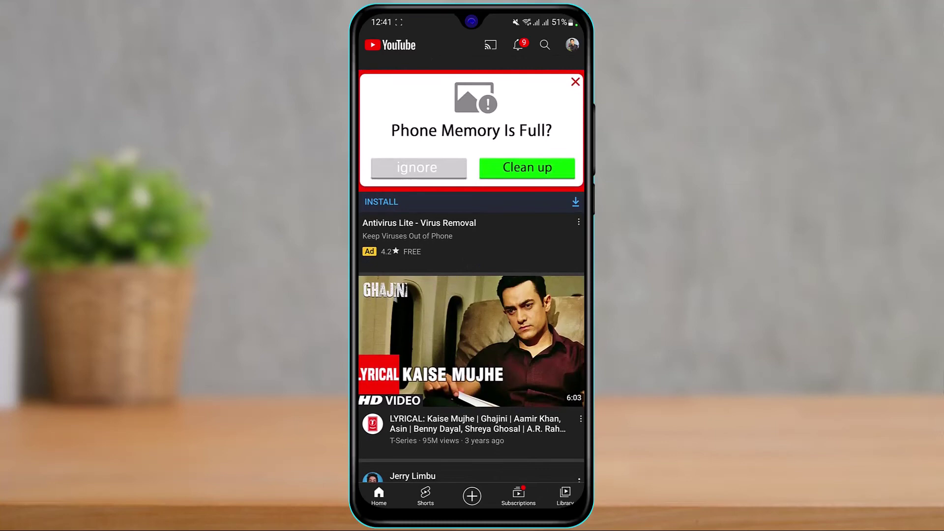
scroll(472, 295, down, 5)
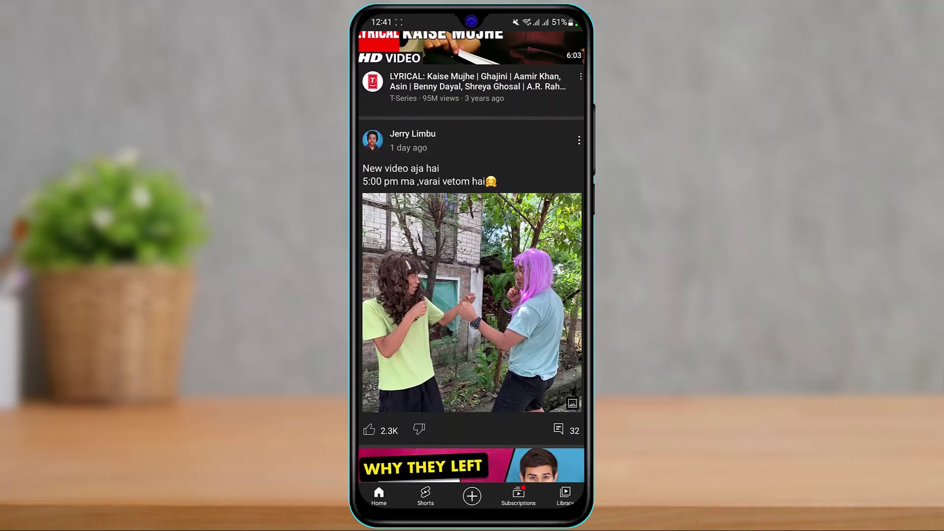
scroll(472, 258, down, 10)
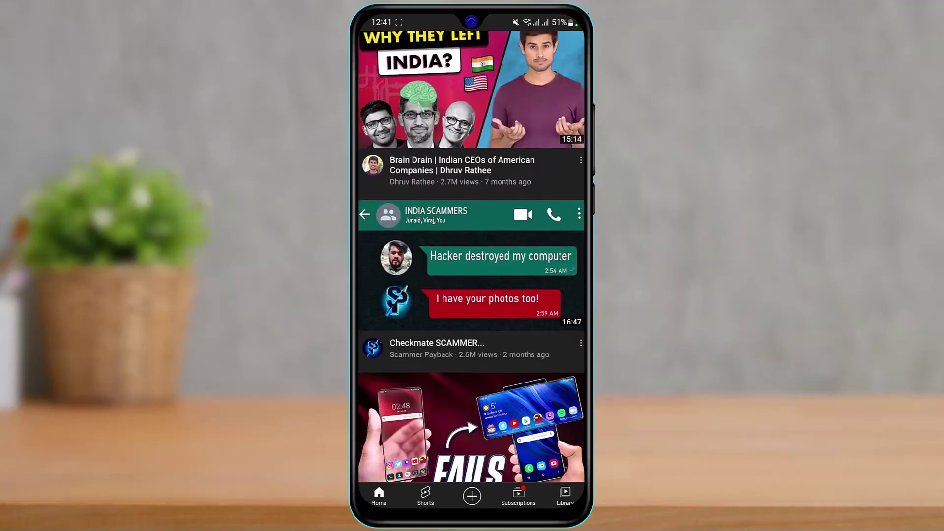
scroll(472, 258, down, 10)
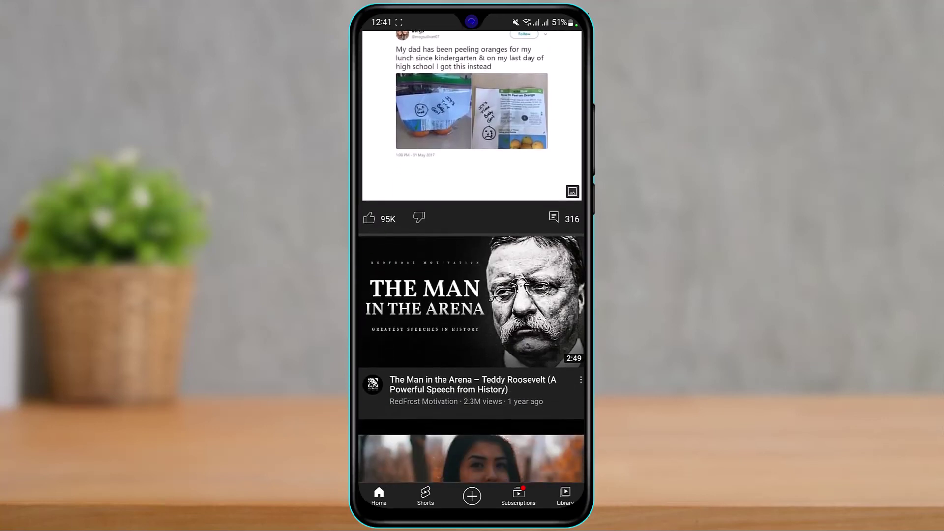
scroll(556, 414, down, 7)
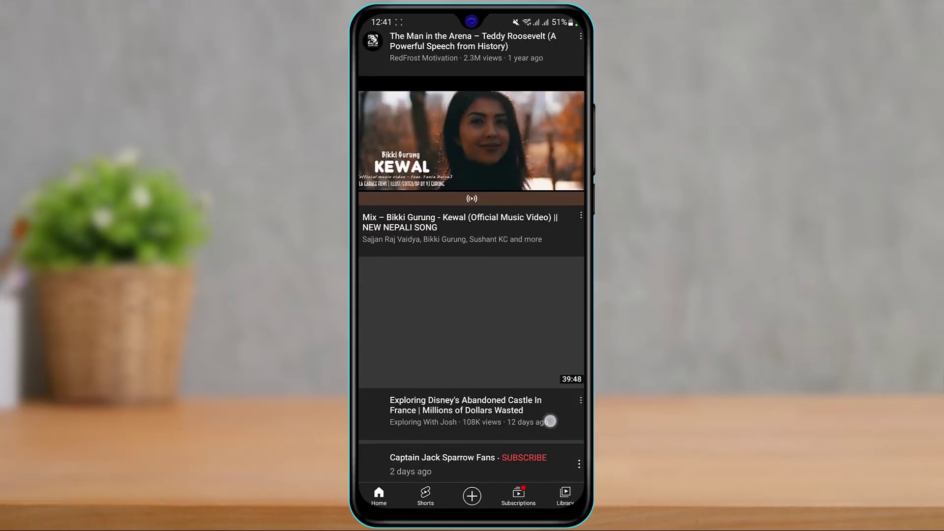